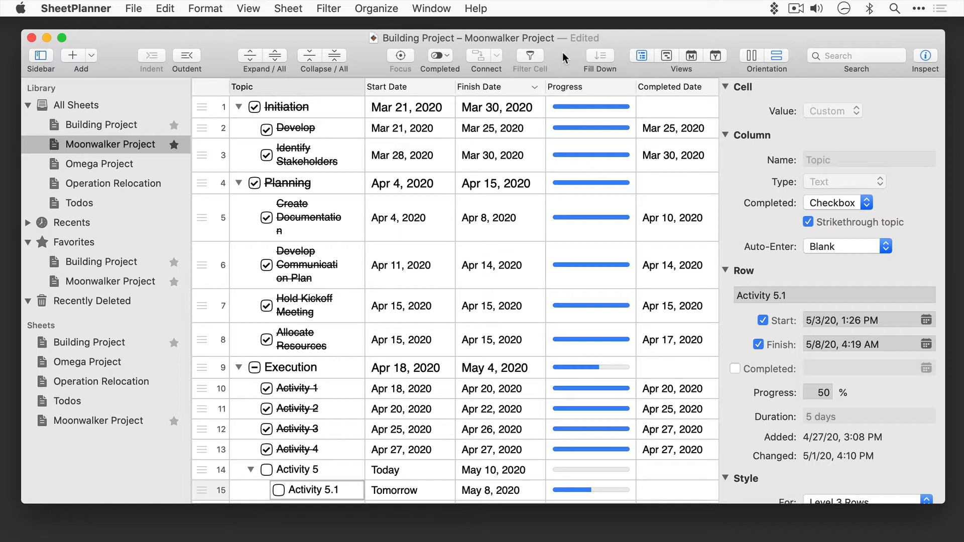
- Add a column after Finish Date, name it "Custom Column" and set its type to Text
left_click(535, 87)
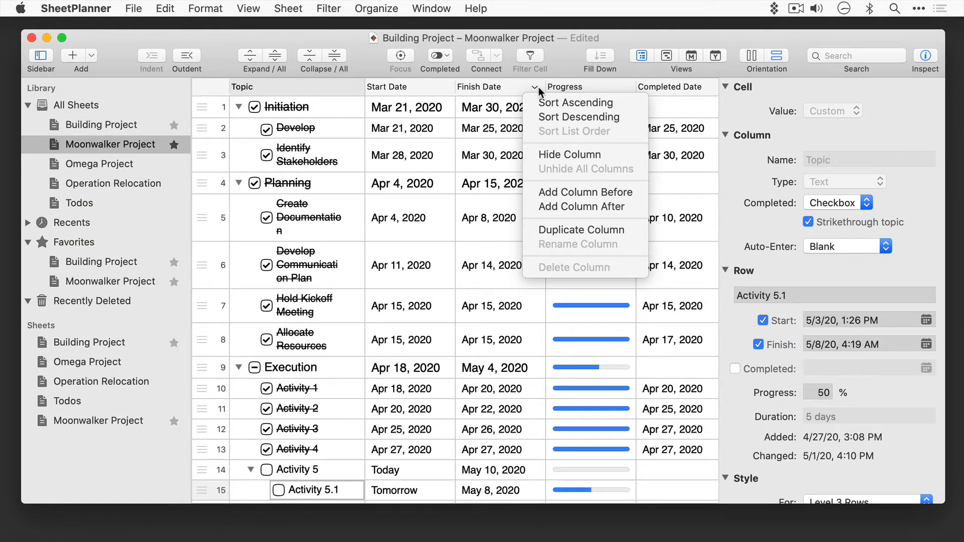
left_click(572, 206)
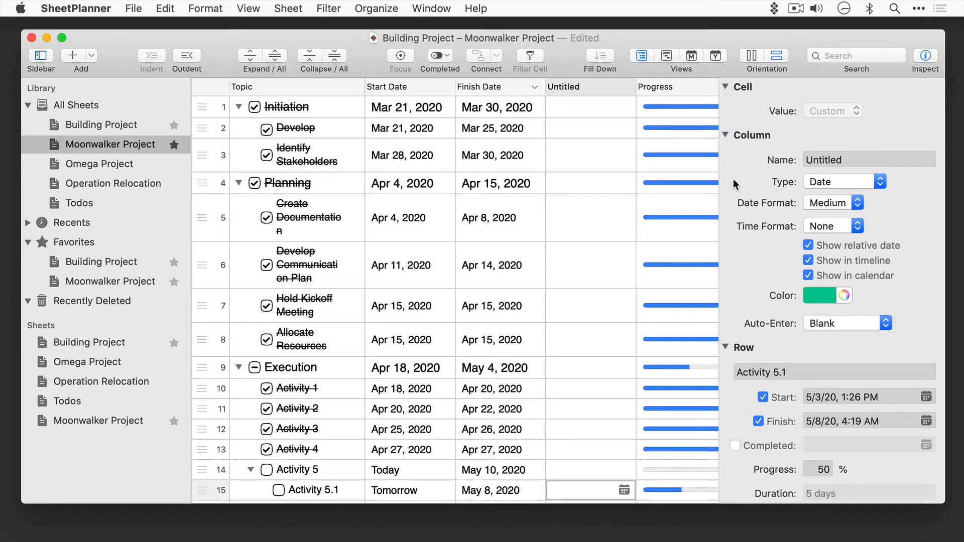
left_click(858, 158)
type("Custom Column")
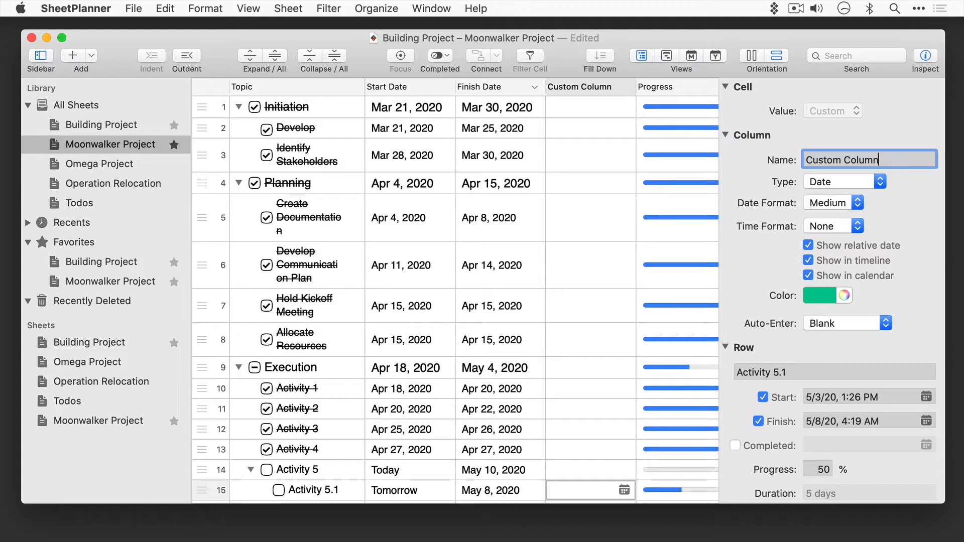
left_click(880, 182)
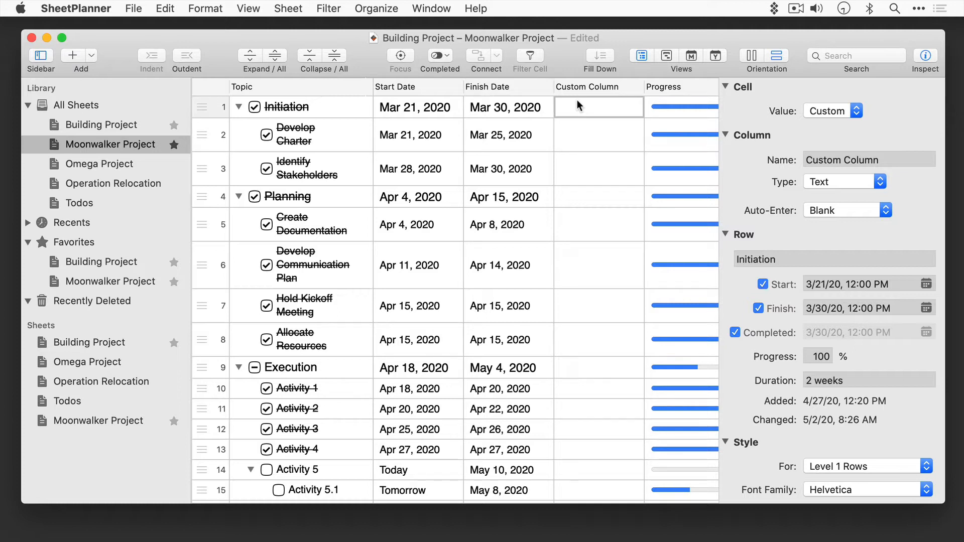
- Enter Red, Green, Blue and Yellow in the first four rows of Custom Column
type("Red")
key("Return")
type("Green")
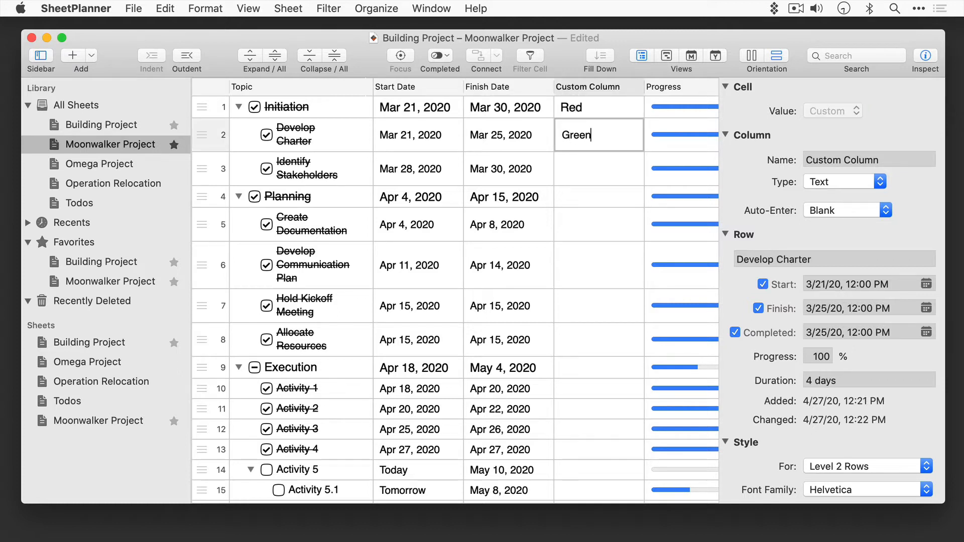
key("Return")
type("Blue")
key("Return")
type("Yellow")
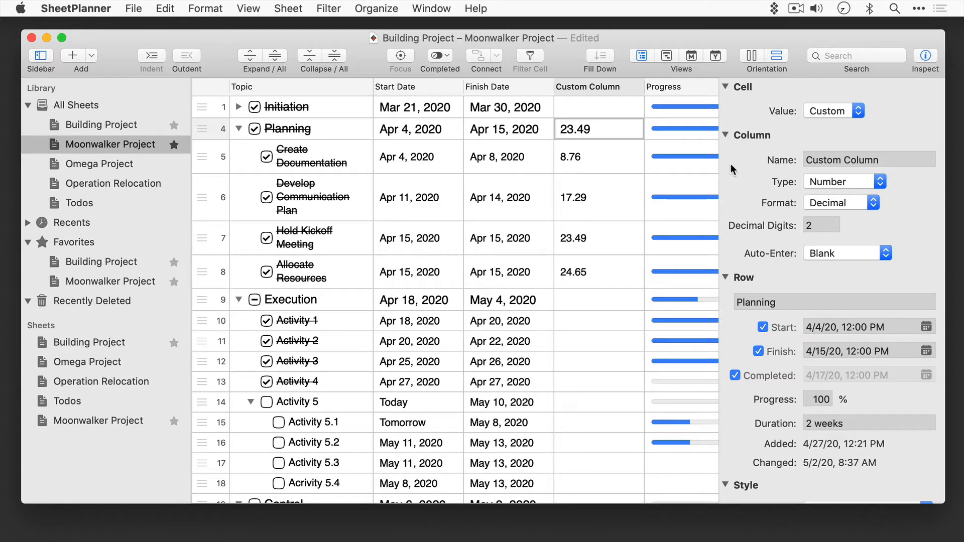
- Set the decimal digits of the number-type Custom Column to 3
left_click(815, 225)
key("BackSpace")
type("3")
key("Return")
- Try the Spell Out number format on Custom Column and undo the change
left_click(870, 207)
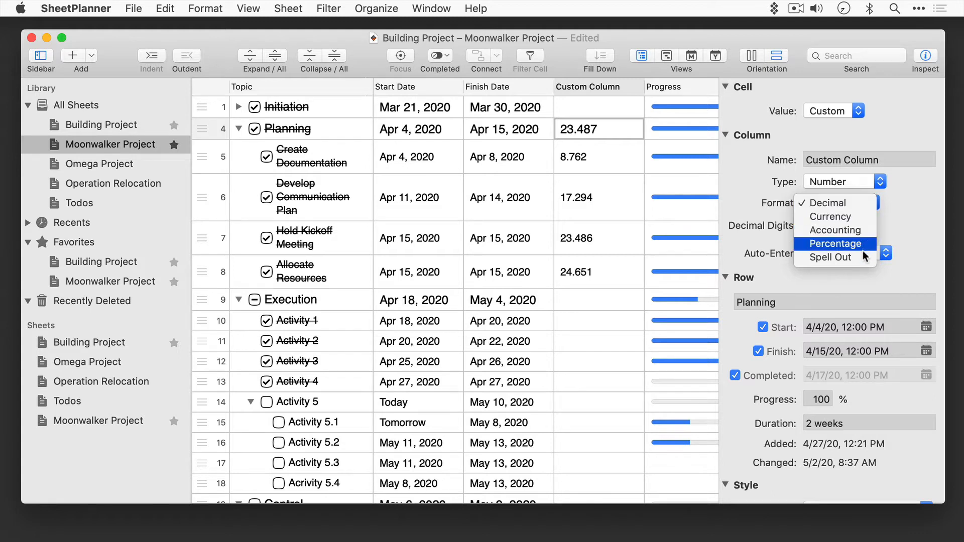
key("Escape")
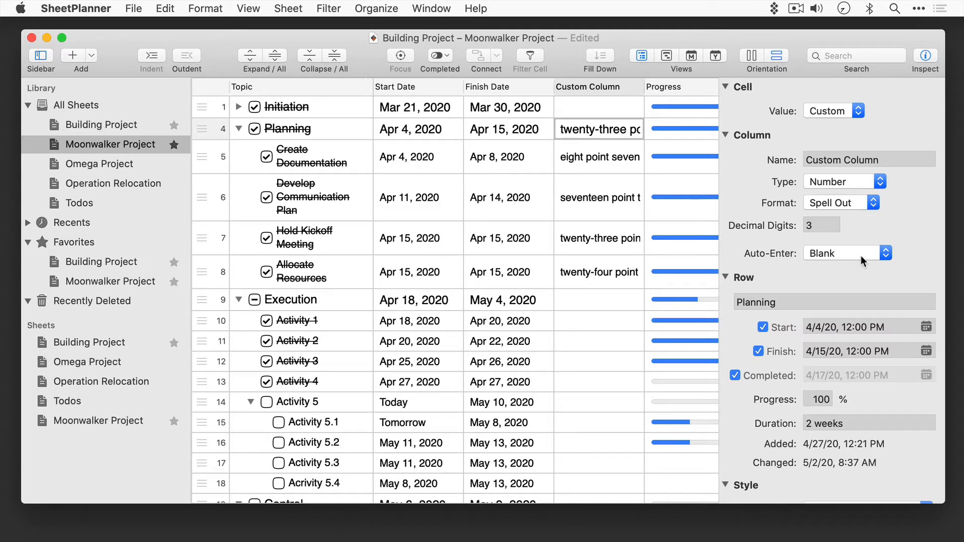
key("super+z")
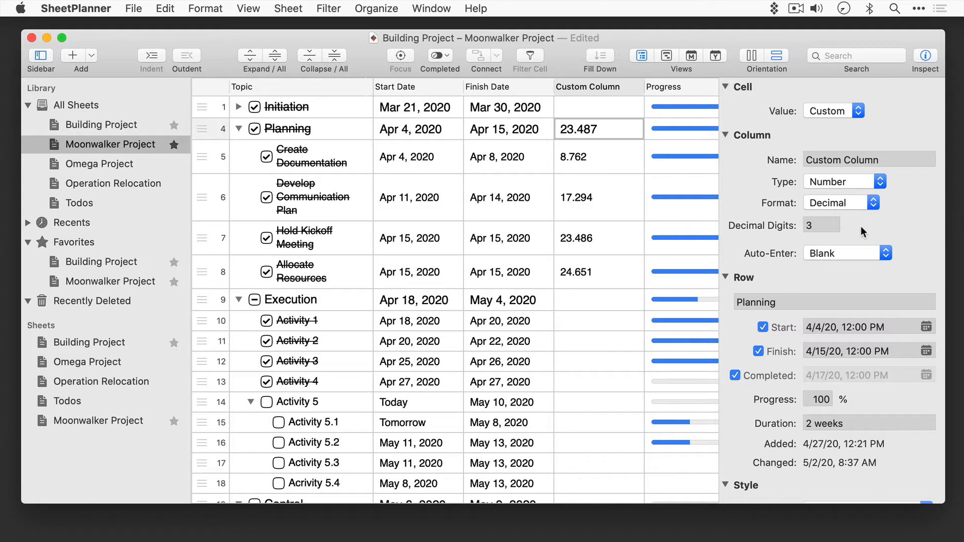
- Set the Planning row's Custom Column cell to show the Total, and open the column's auto-enter options
left_click(855, 113)
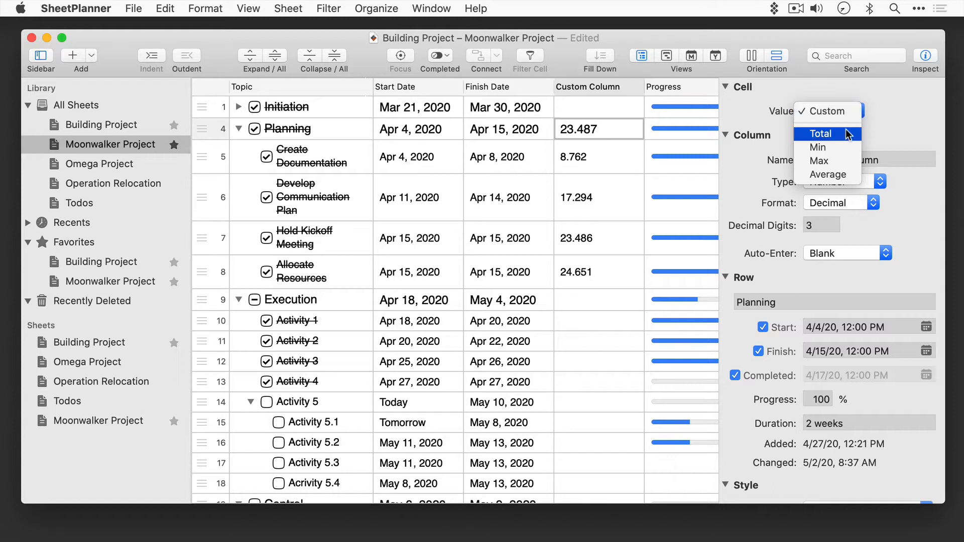
left_click(846, 134)
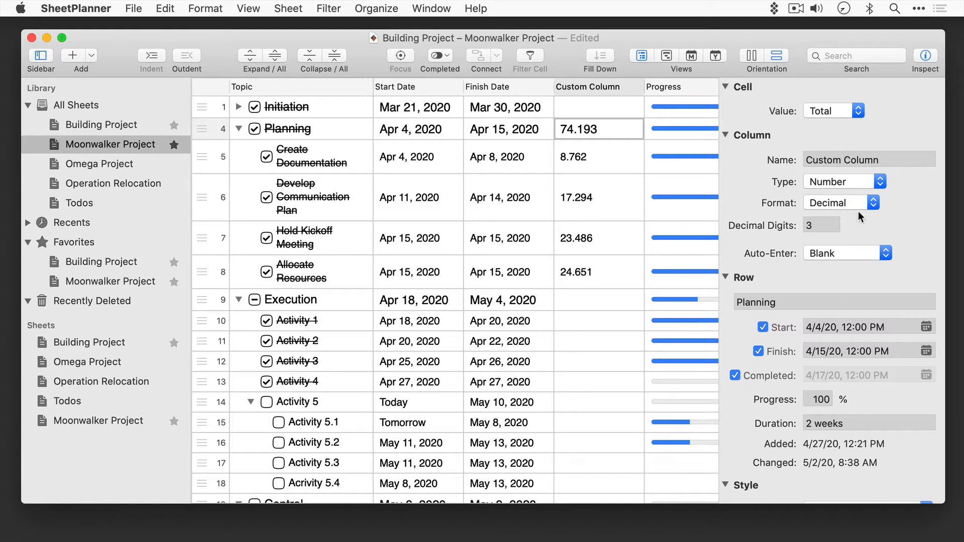
left_click(865, 252)
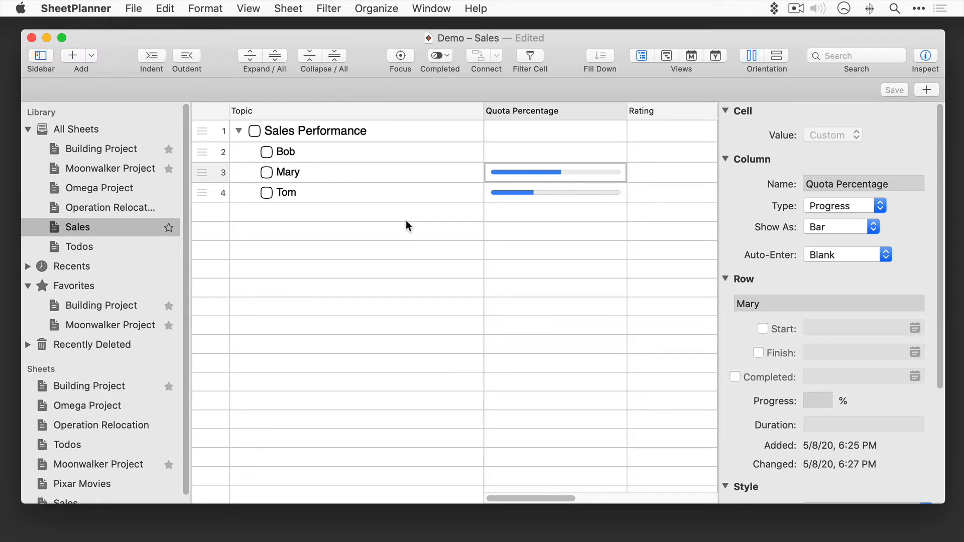
- Enter 62% as the Quota Percentage in row 2 of the Sales sheet and show the column as Pie Chart
left_click(511, 155)
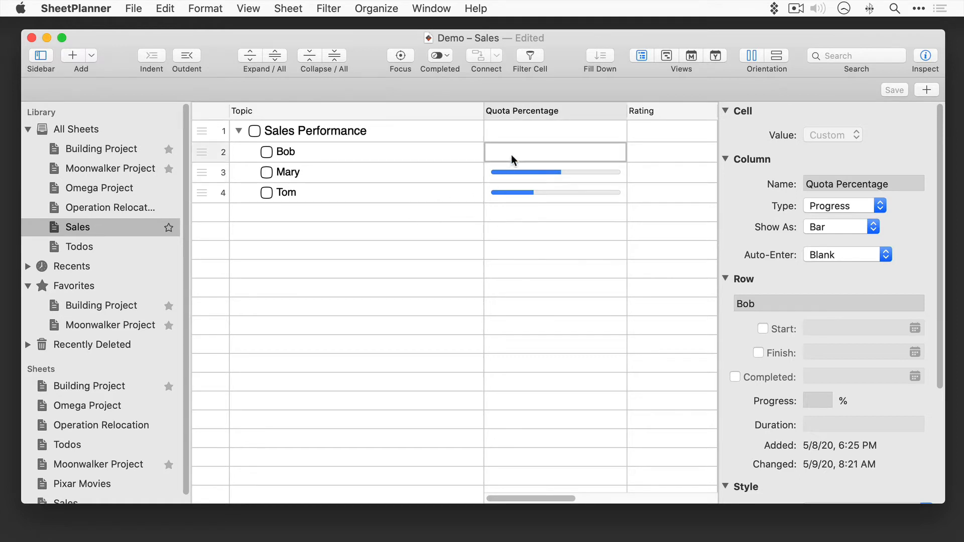
type("62")
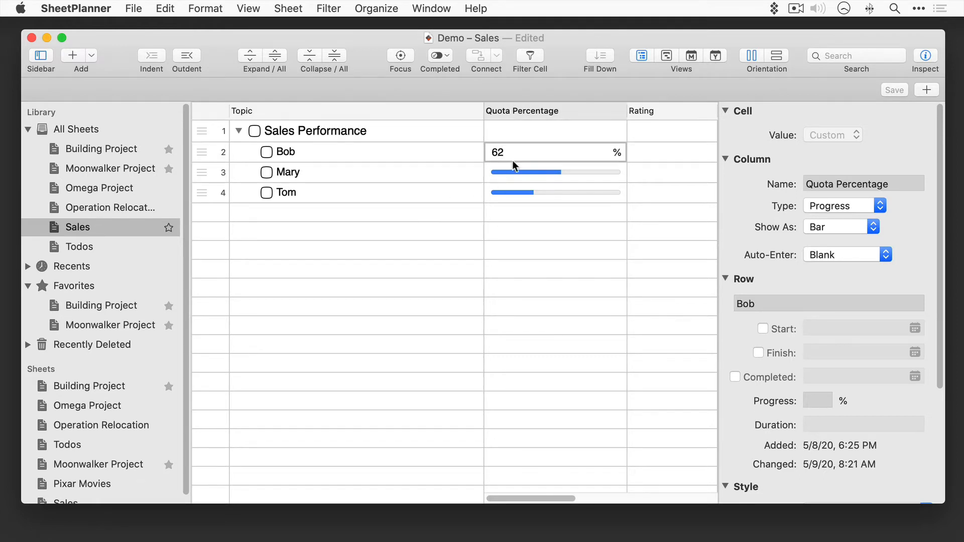
left_click(514, 165)
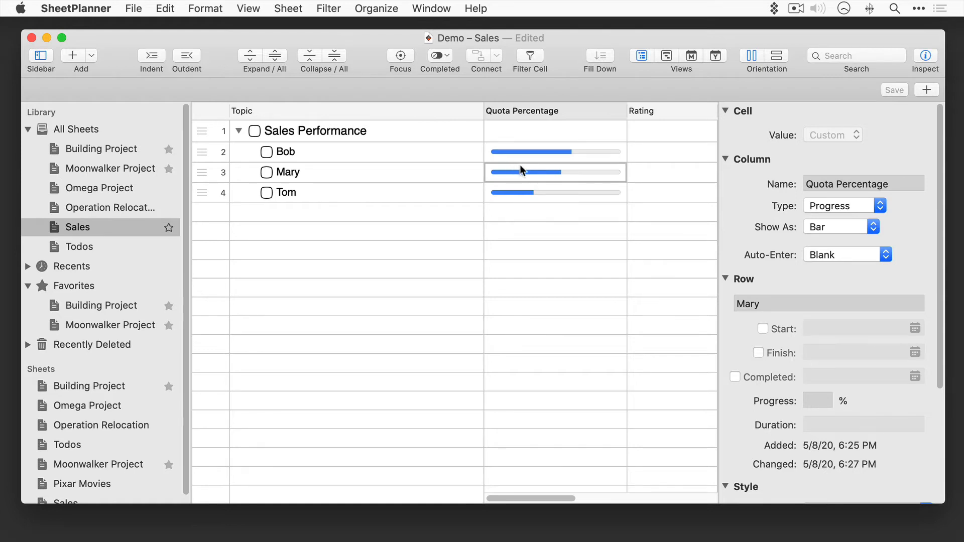
left_click(817, 227)
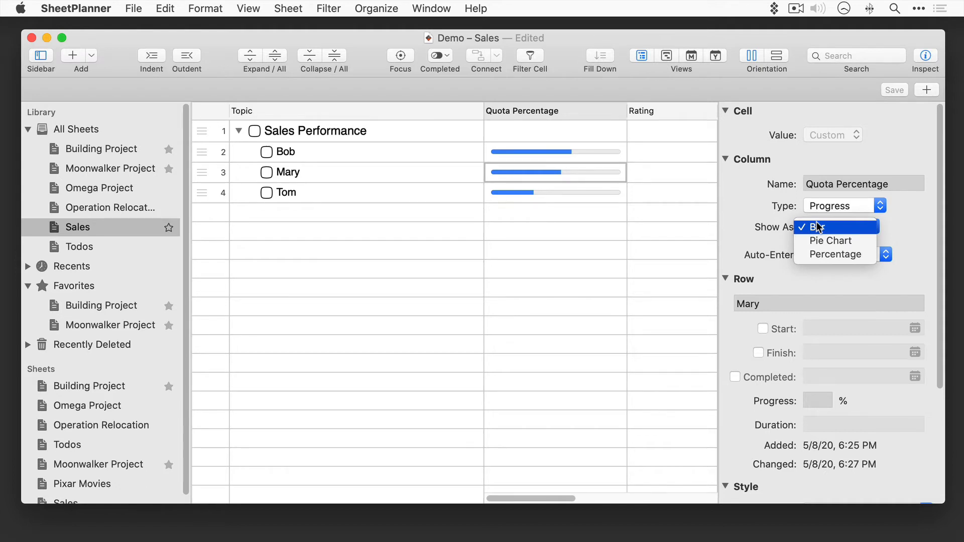
left_click(829, 241)
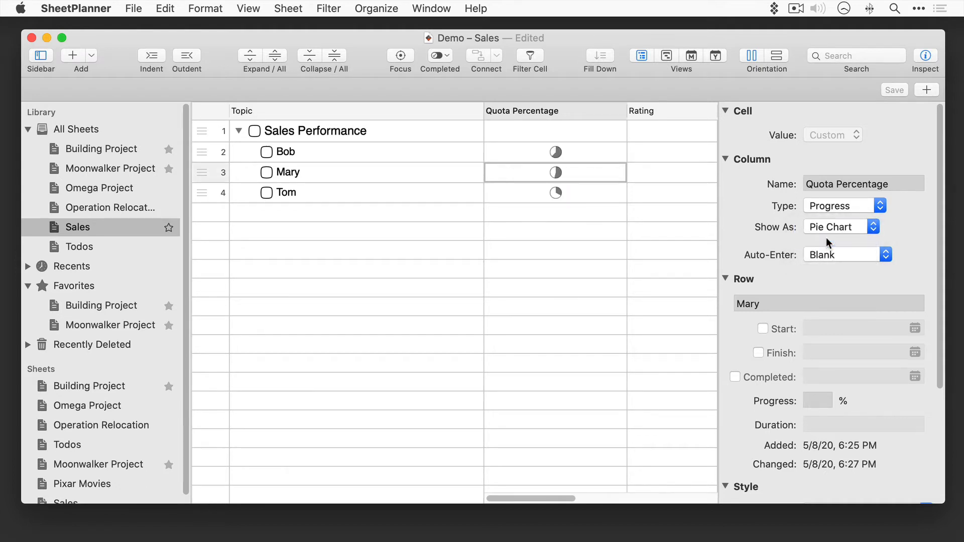
- Set the Sales Performance row's Quota Percentage cell value to Progress and open the column's auto-enter options
left_click(595, 132)
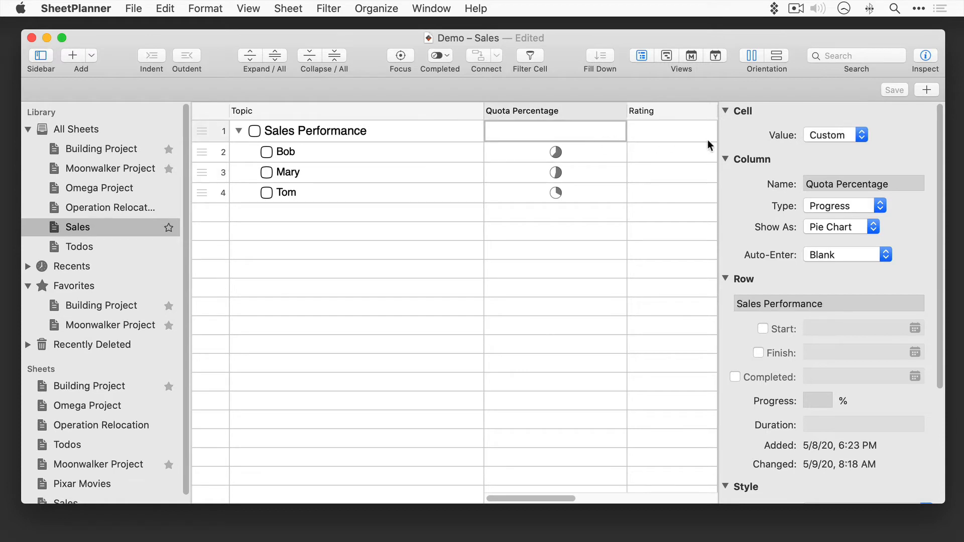
left_click(812, 135)
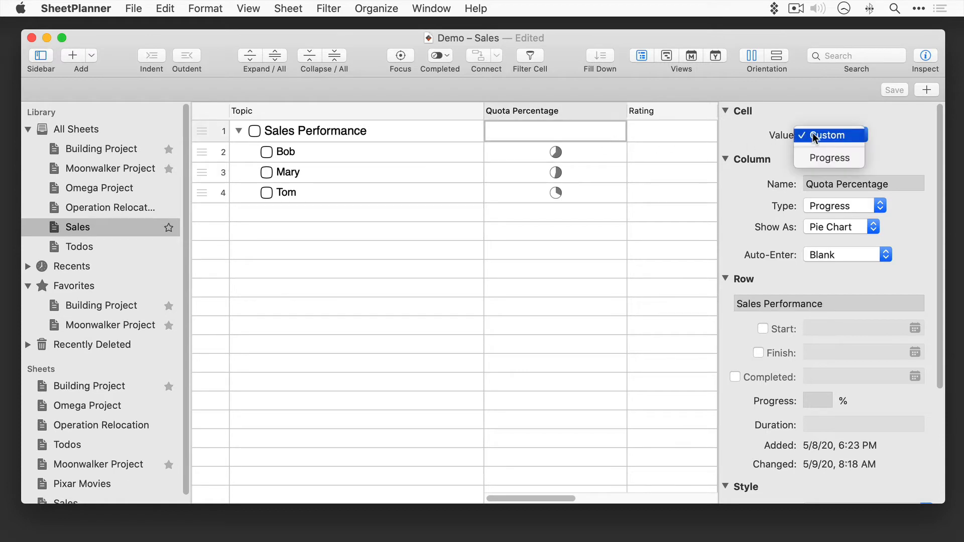
left_click(822, 160)
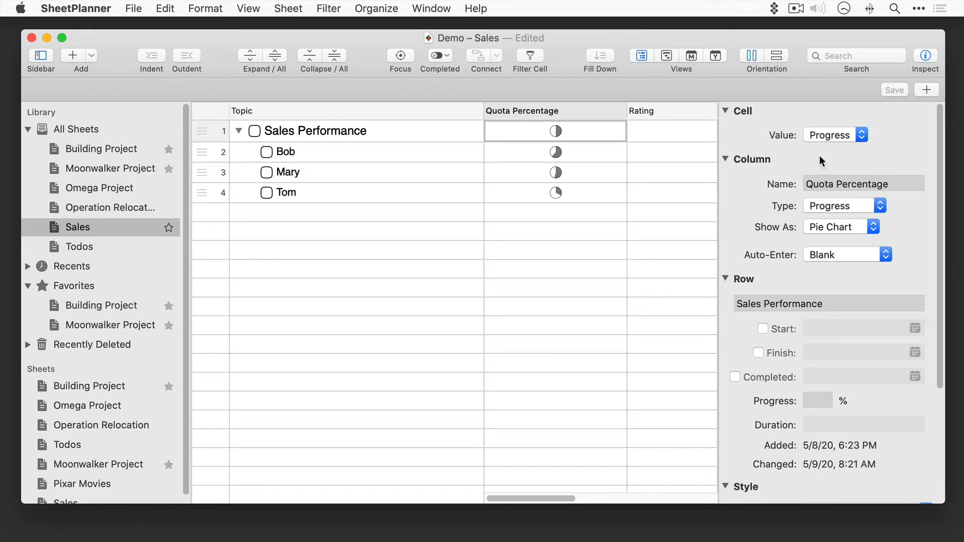
left_click(845, 253)
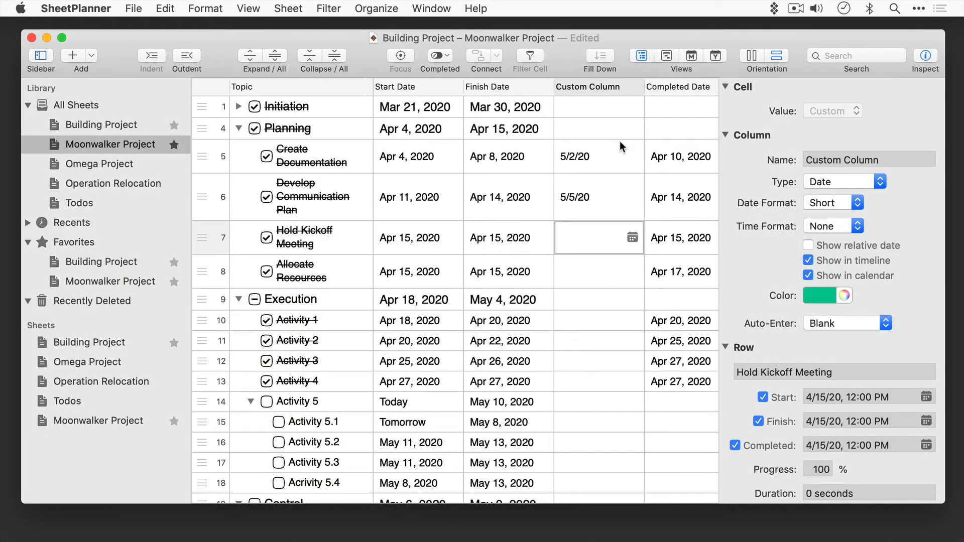
- Enter the Custom Column dates 5/6/20 for Hold Kickoff Meeting and 5/13/20 for Allocate Resources in the Moonwalker Project sheet
left_click(571, 237)
type("5/6/20")
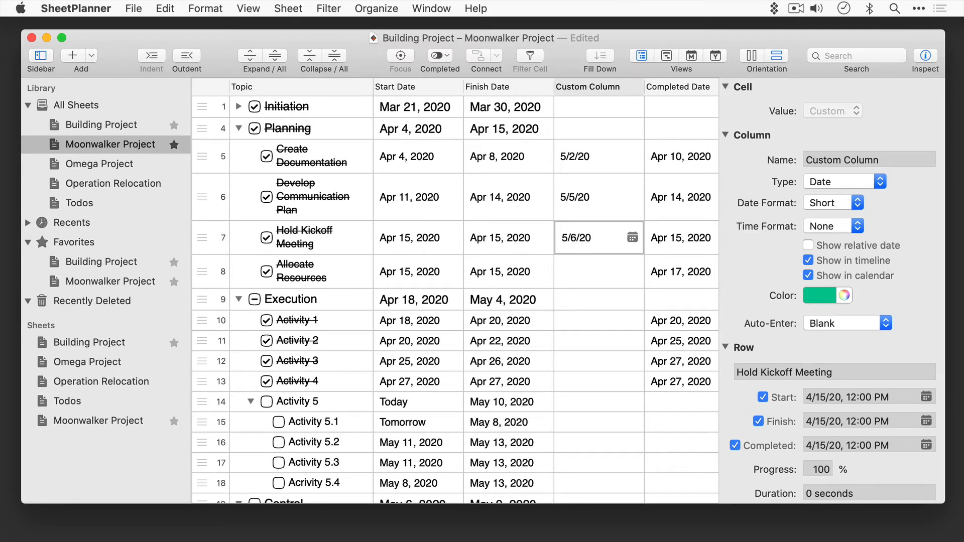
key("Return")
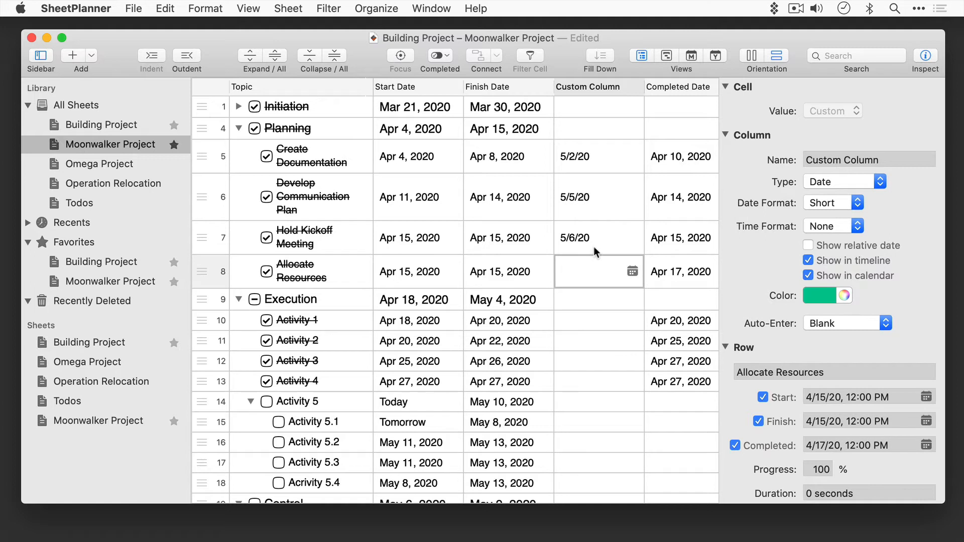
left_click(633, 271)
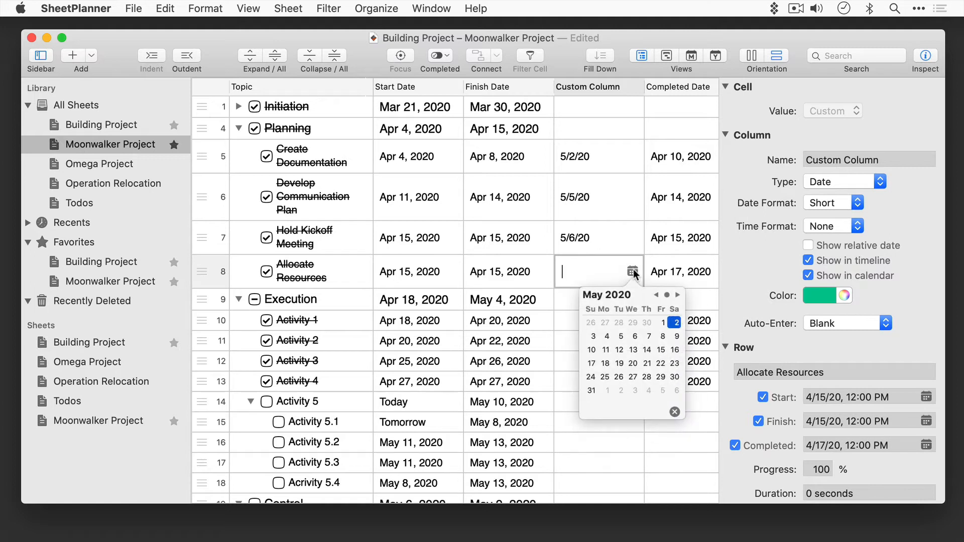
left_click(632, 348)
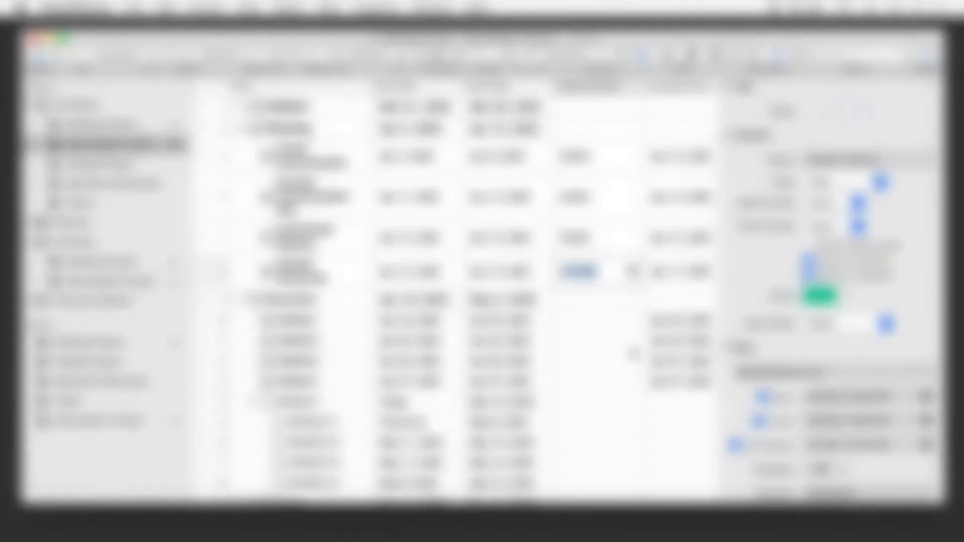
key("Return")
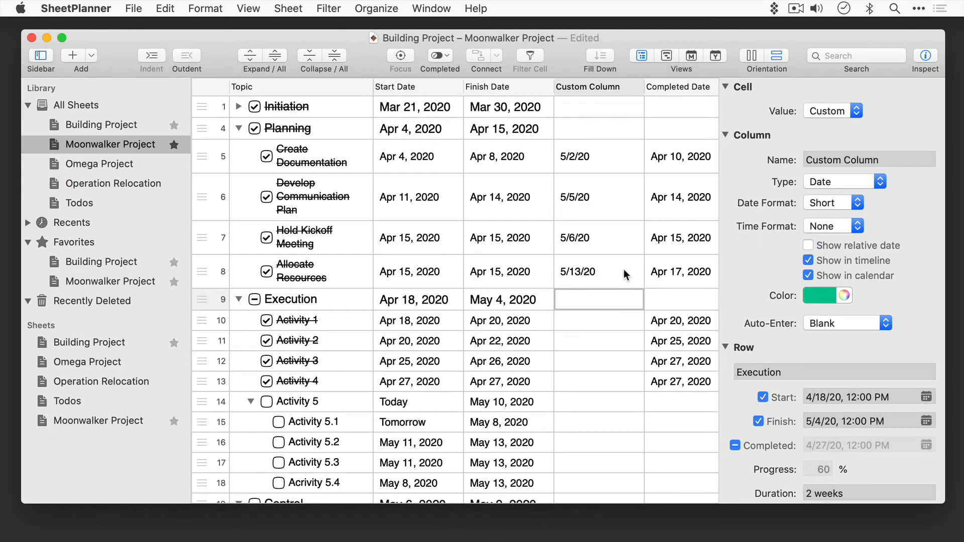
- Set Custom Column's date format to Long and turn on the display of relative dates
left_click(828, 202)
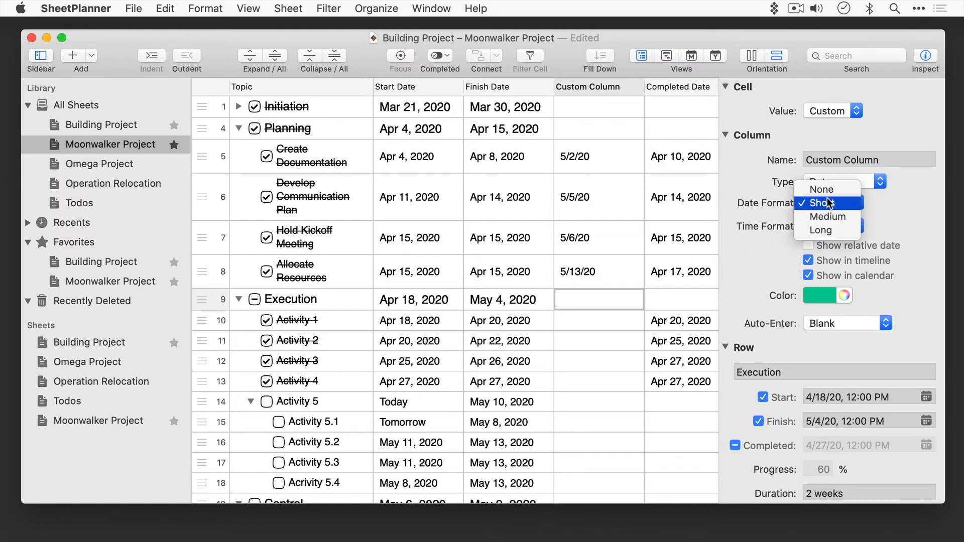
left_click(827, 228)
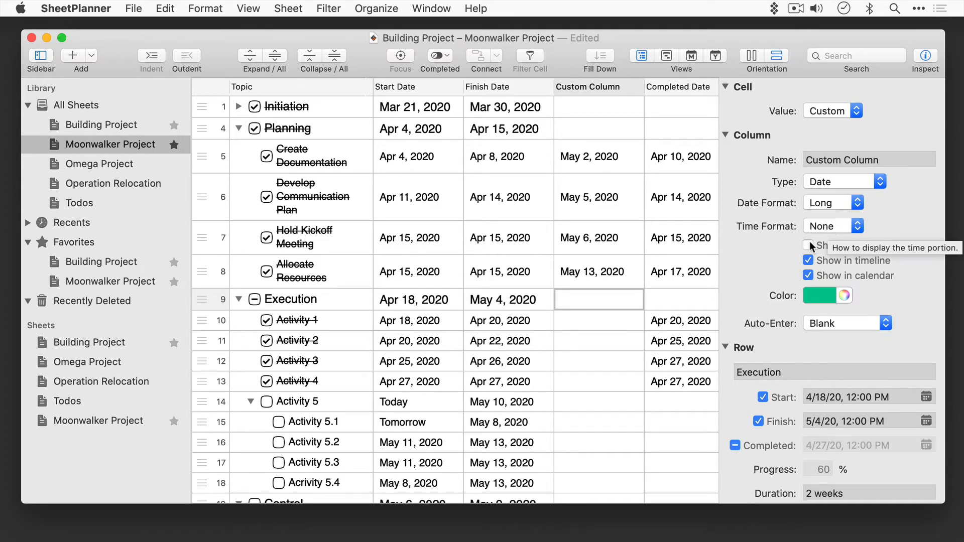
left_click(809, 243)
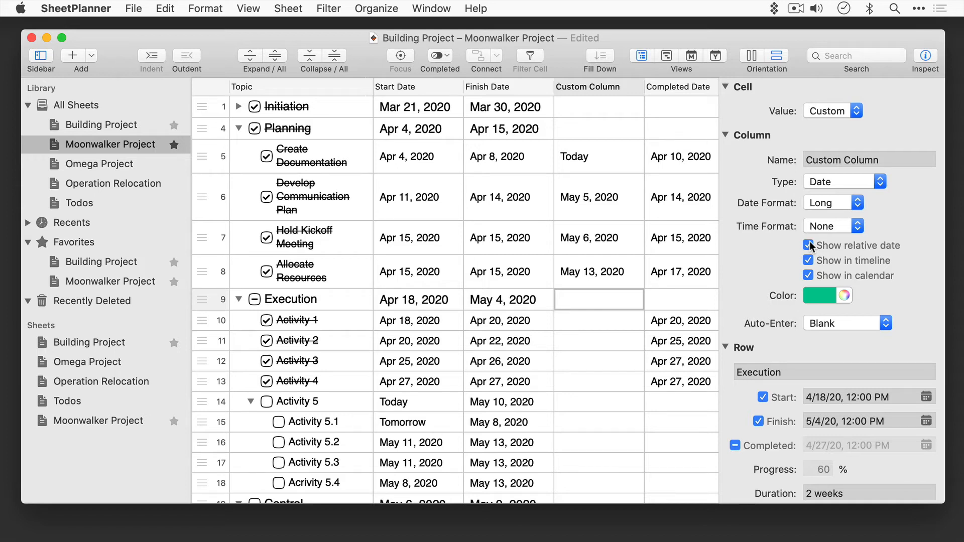
- Set the Planning row's Custom Column cell value to Earliest and open the column's auto-enter options
left_click(633, 130)
left_click(817, 111)
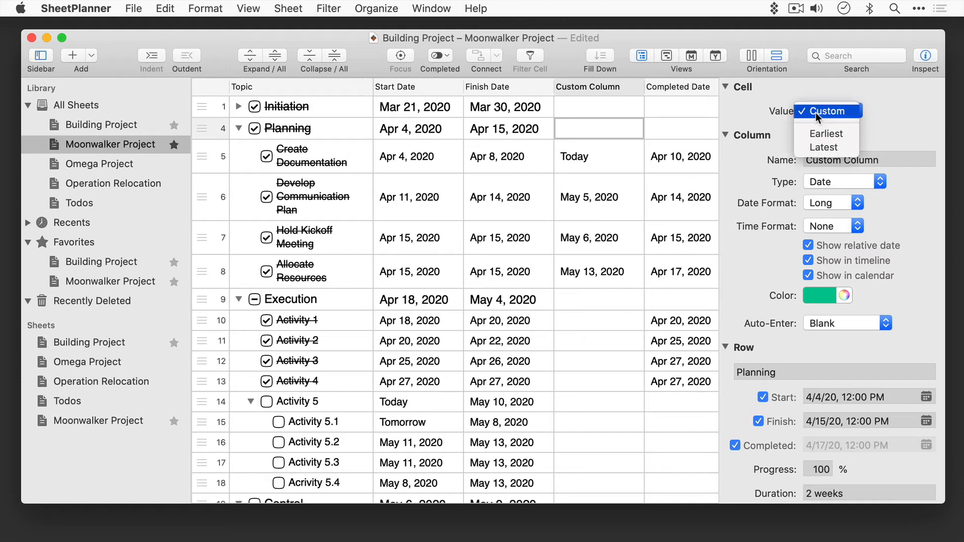
left_click(820, 133)
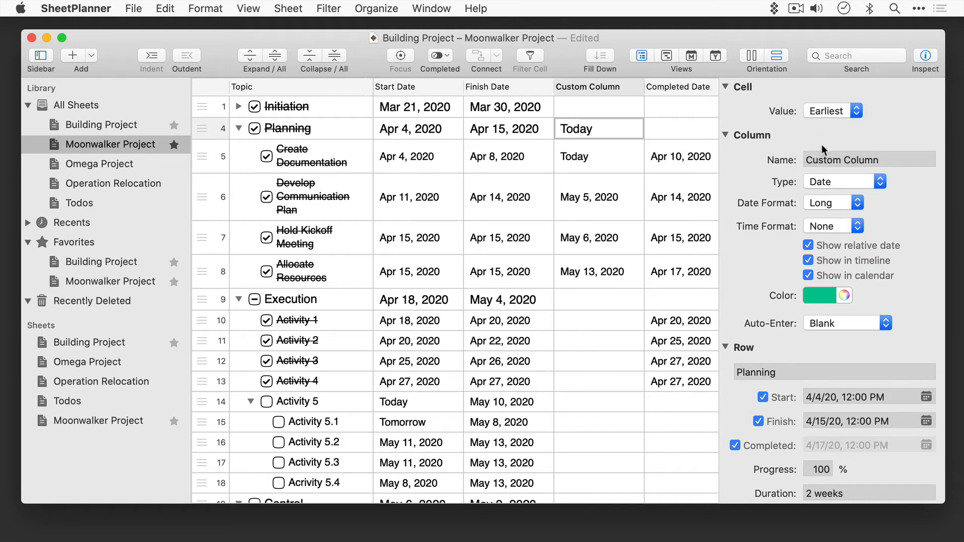
left_click(831, 323)
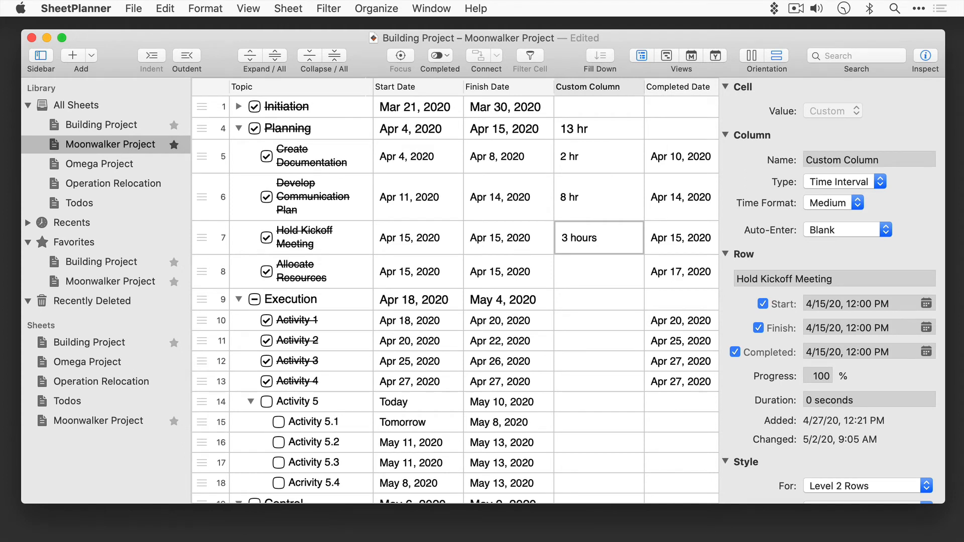
- Finish the 3 hours entry for Hold Kickoff Meeting and enter 1 day for Allocate Resources in Custom Column
key("Return")
type("1 day")
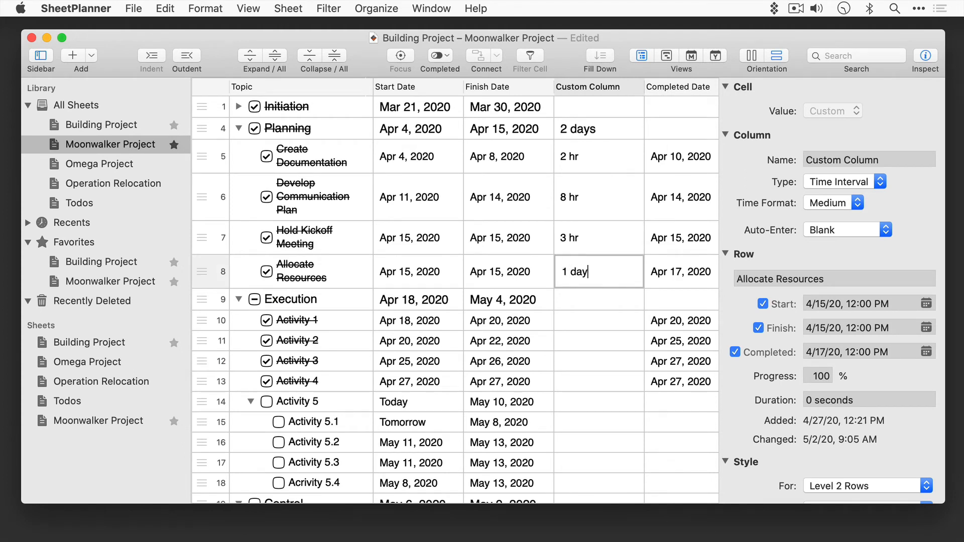
key("Return")
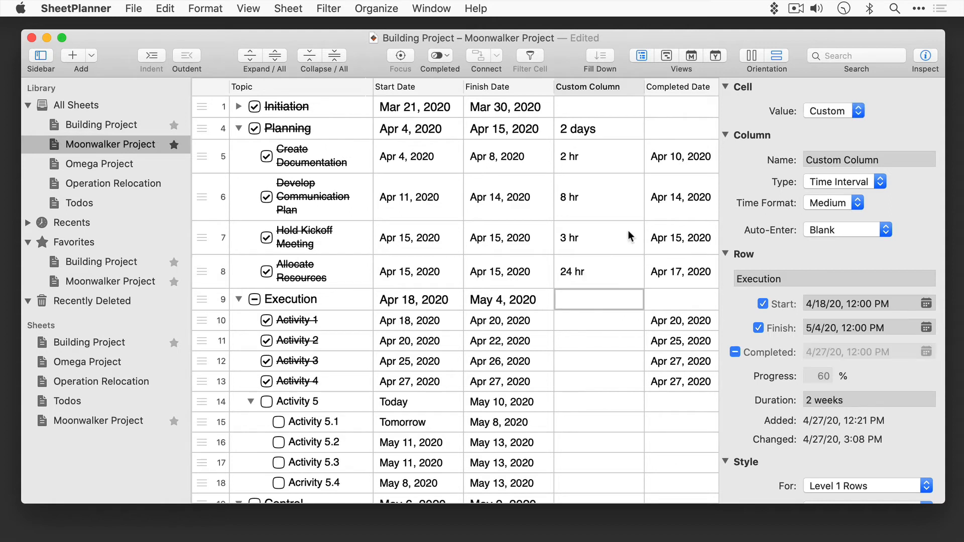
- Set Custom Column's time format to Long and open the column's auto-enter options
left_click(840, 206)
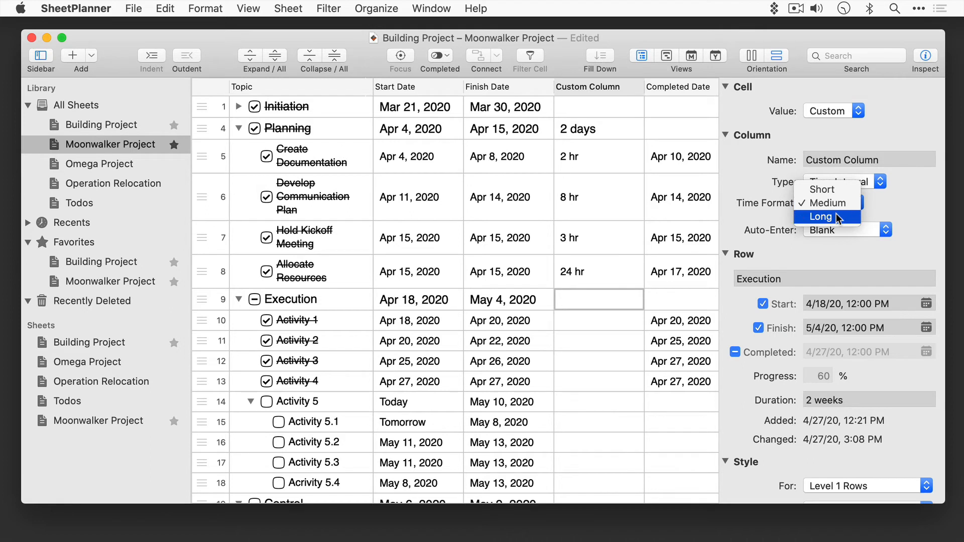
key("Escape")
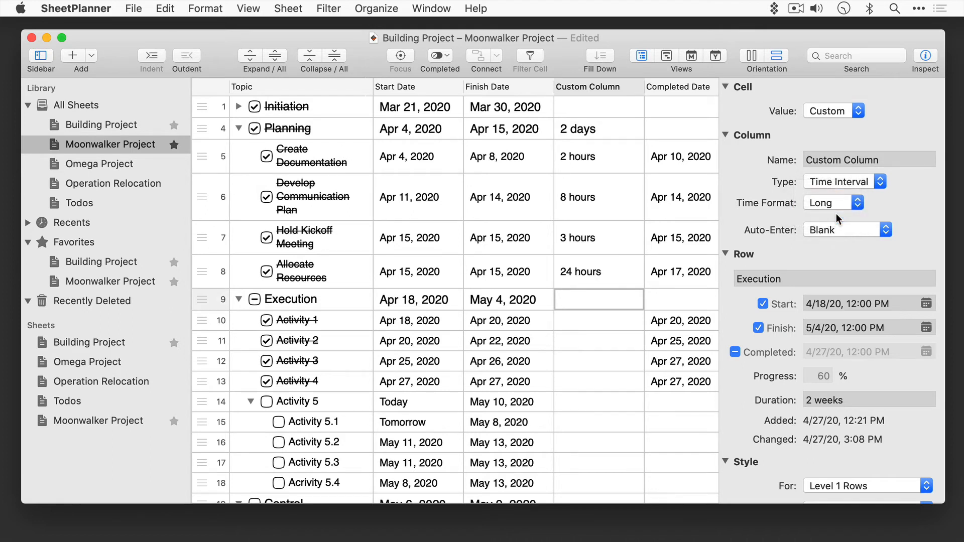
left_click(847, 231)
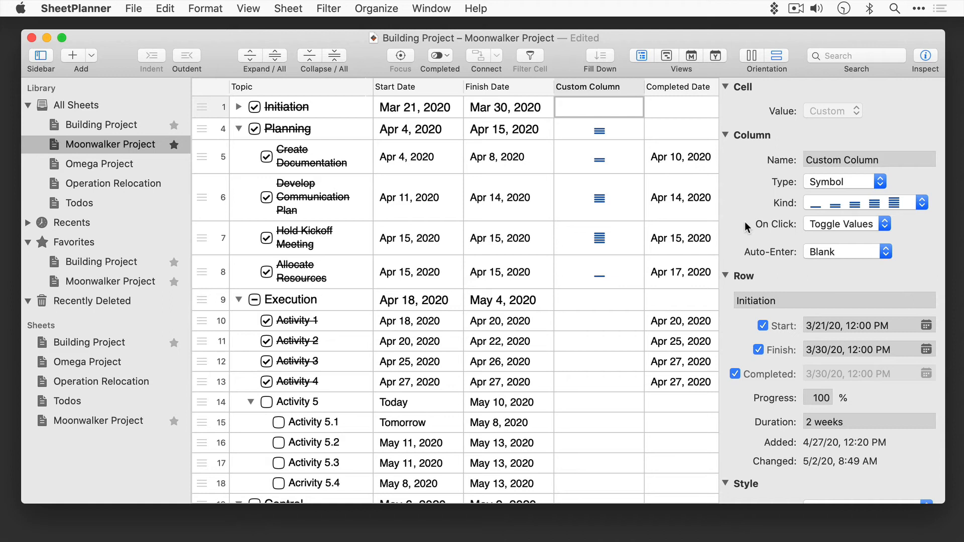
- Try the four-square quadrant symbols for Custom Column and switch the symbol kind to the five-star rating
left_click(811, 205)
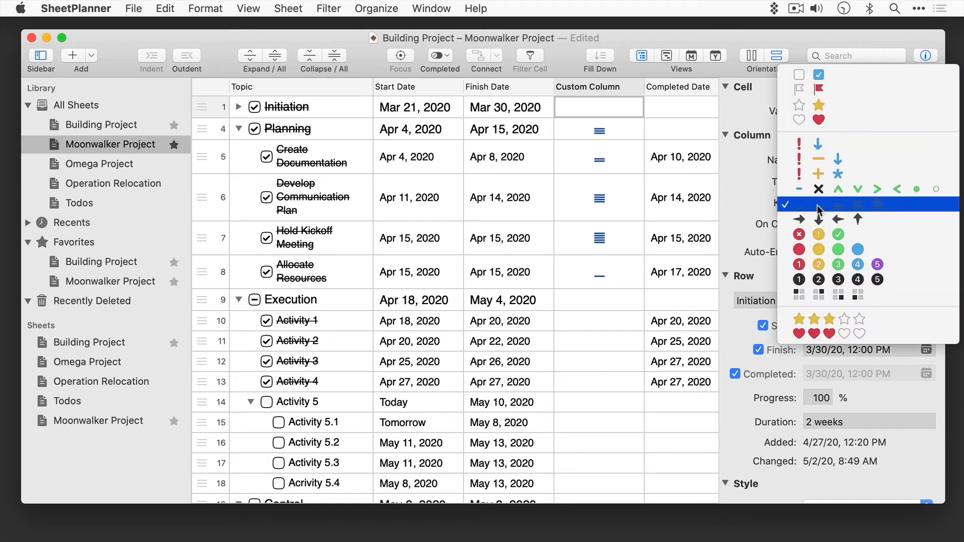
left_click(840, 291)
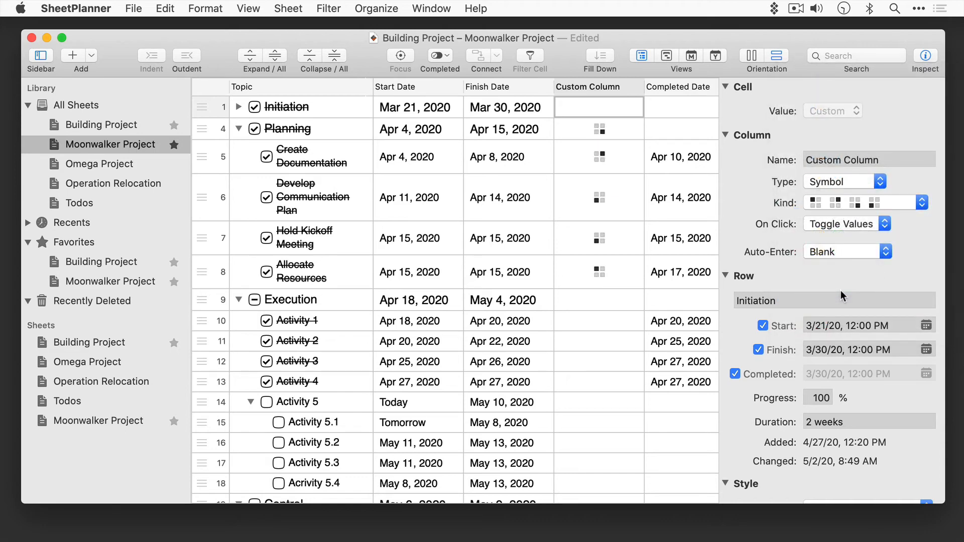
left_click(840, 203)
left_click(837, 229)
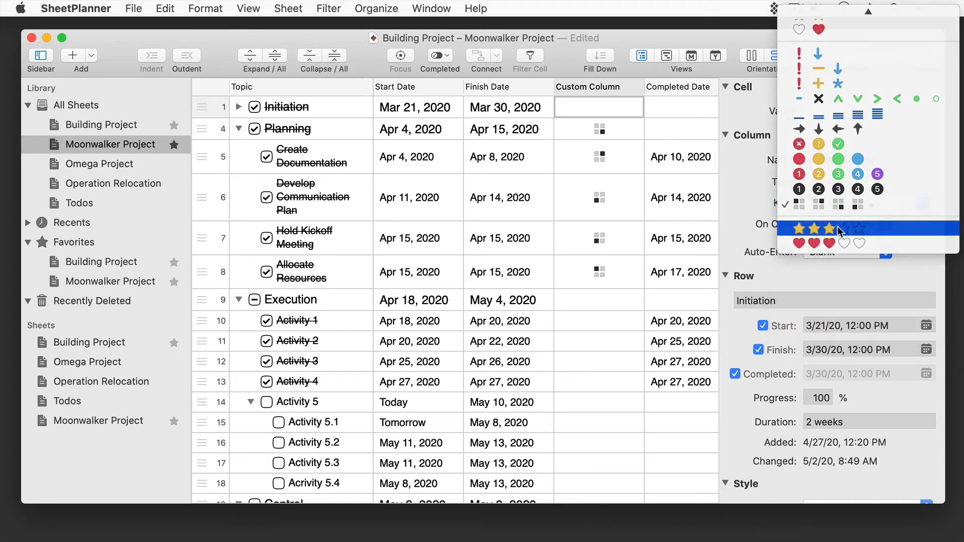
- Make Custom Column's symbols show a menu on click and give the Execution row two stars
left_click(837, 225)
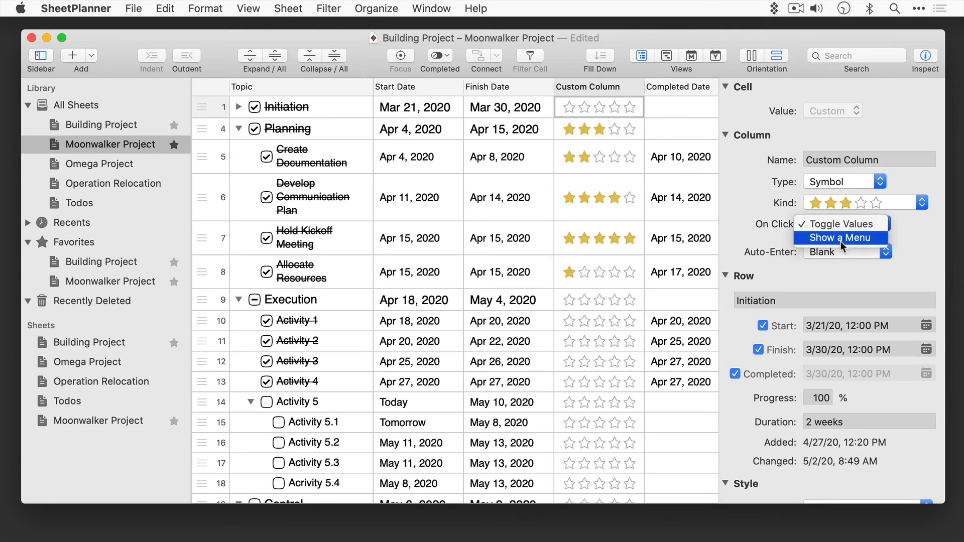
left_click(841, 240)
left_click(602, 299)
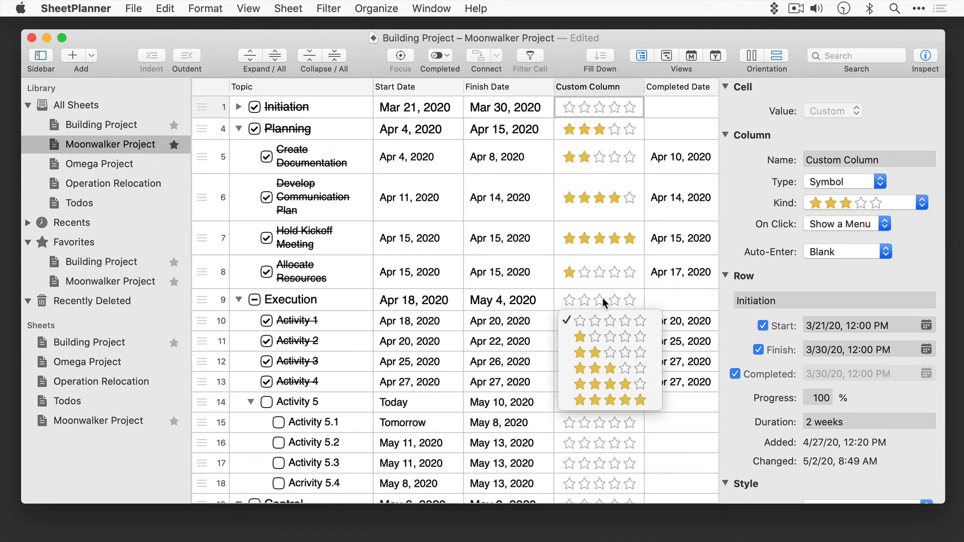
left_click(591, 348)
left_click(556, 345)
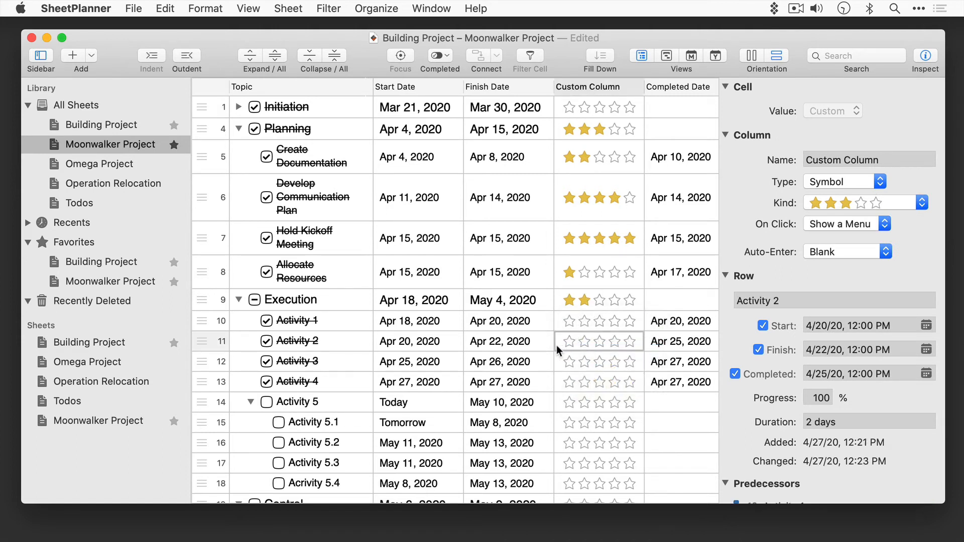
left_click(556, 345)
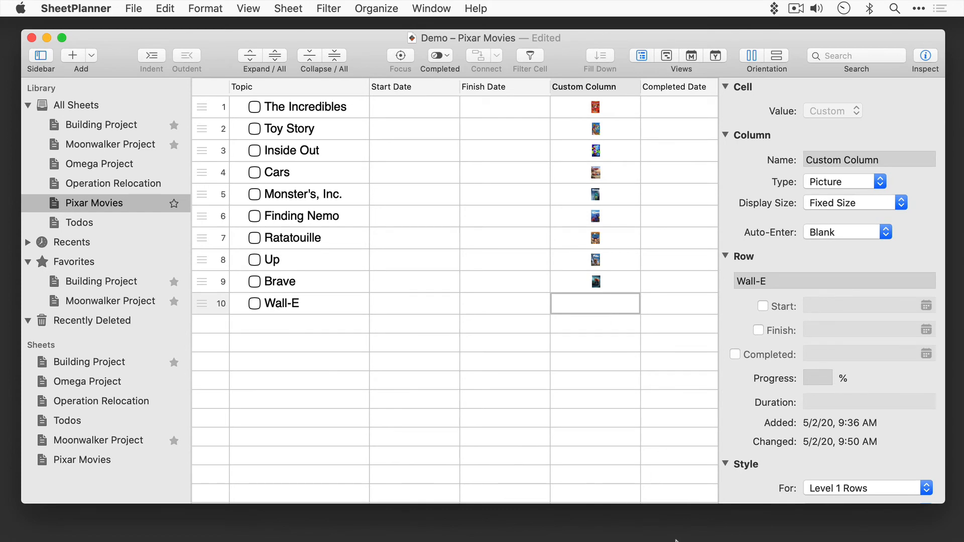
- Place wall-e.jpeg from the Downloads folder into the Wall-E row's Custom Column cell in the Pixar Movies sheet
mouse_move(675, 539)
left_click(650, 511)
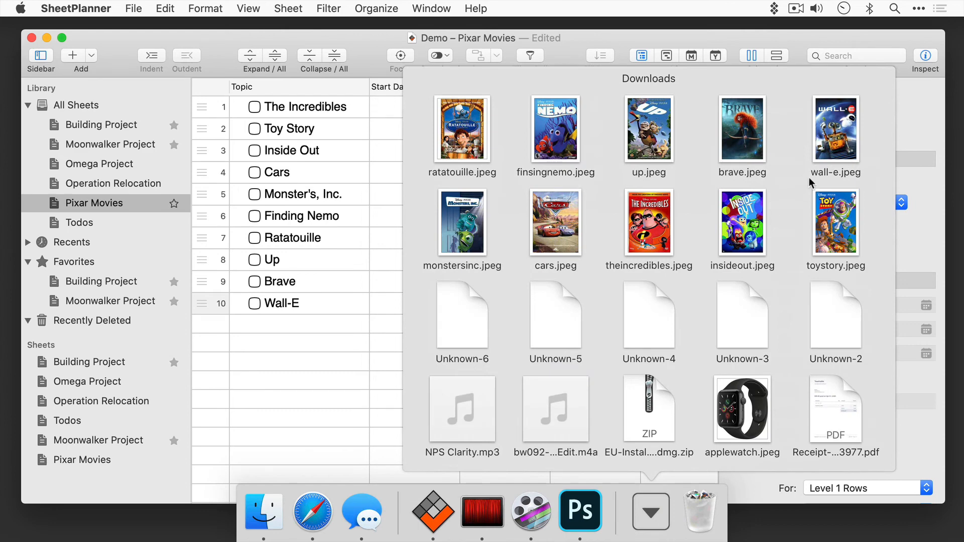
left_click_drag(835, 128, 607, 309)
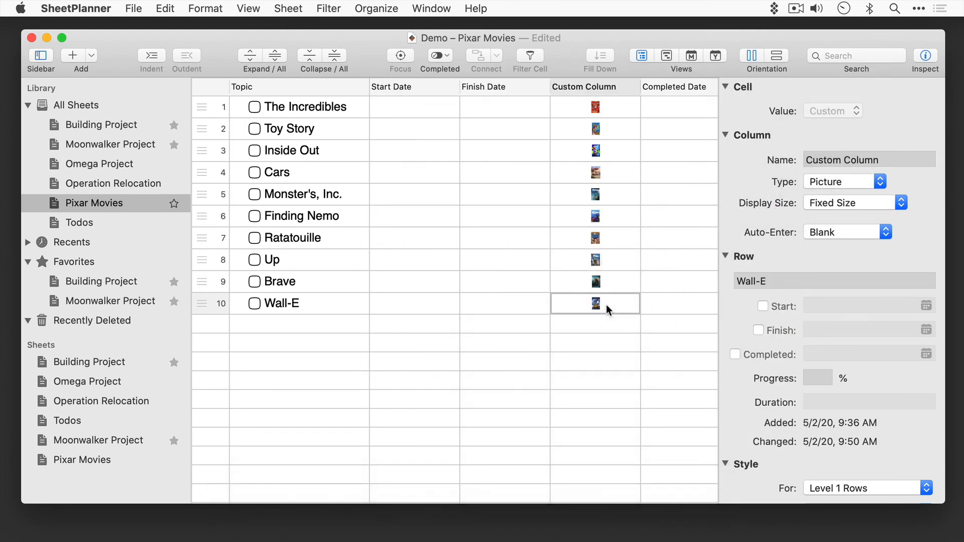
- Set Custom Column's picture display size to Fill Column Width and preview the Toy Story picture
left_click(814, 205)
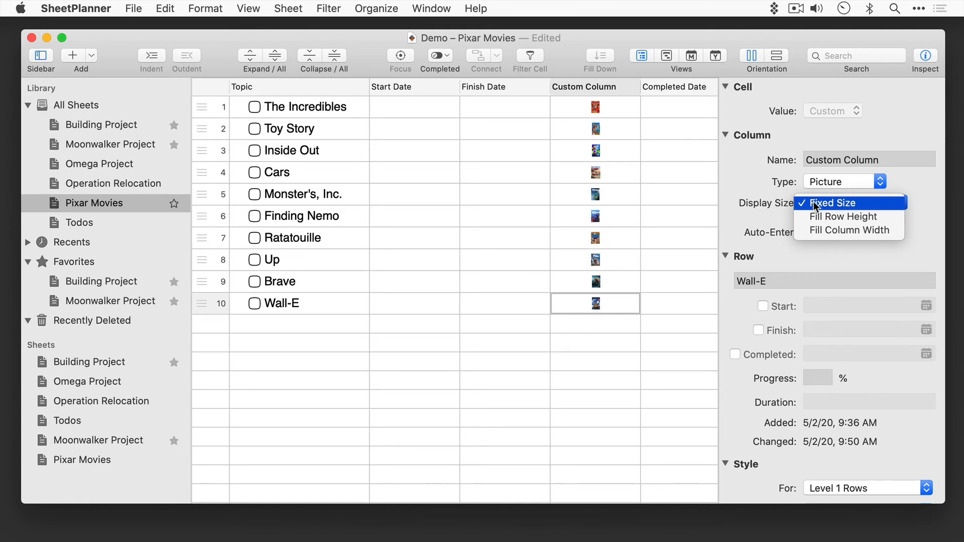
left_click(815, 230)
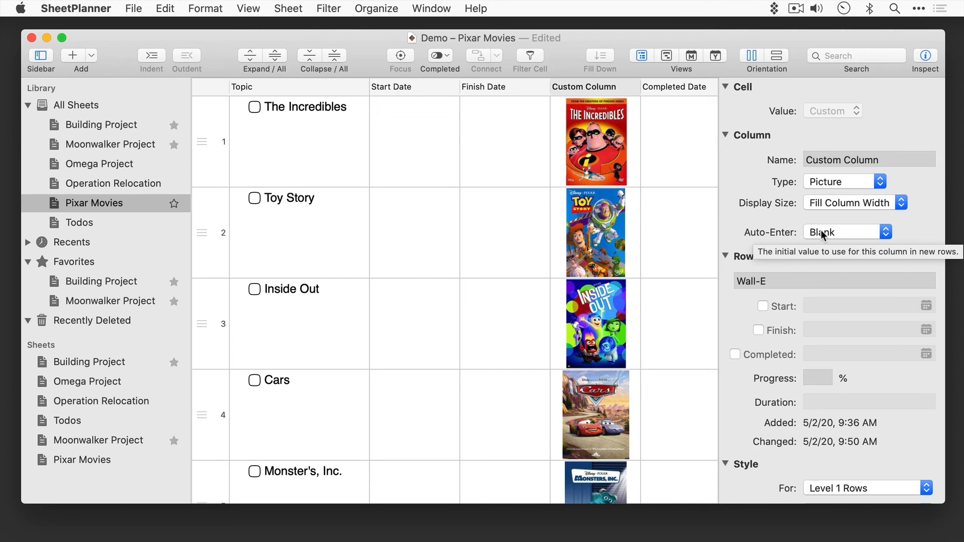
left_click(632, 248)
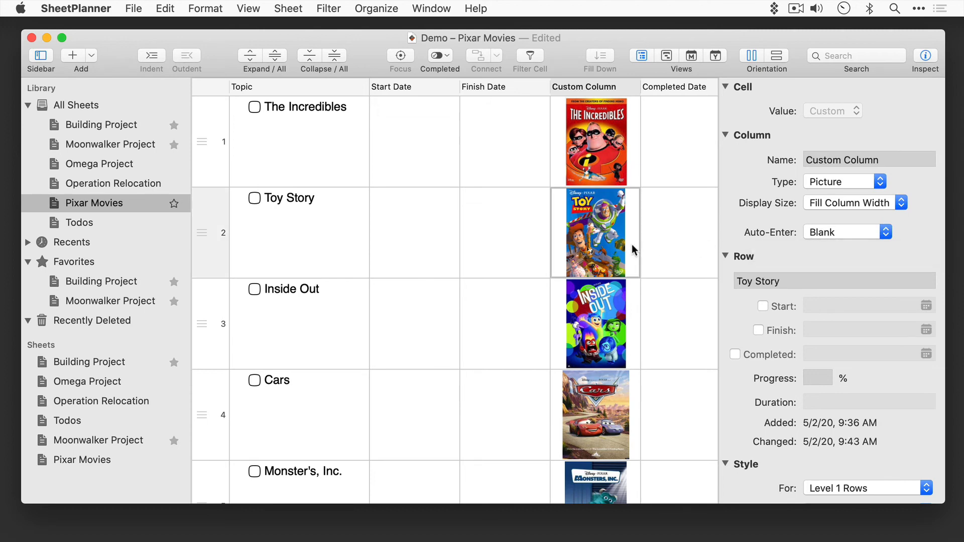
key("space")
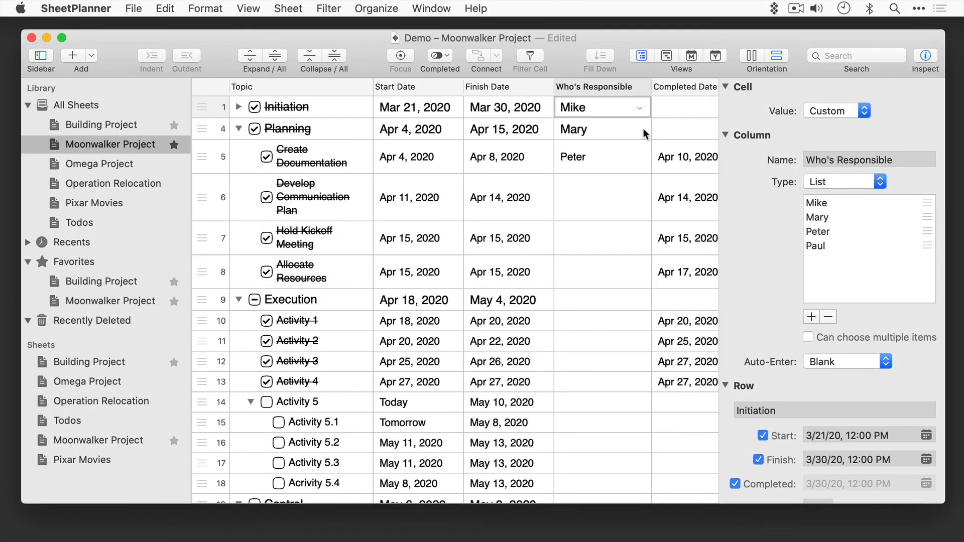
- Assign the fourth listed person to Develop Communication Plan in the Moonwalker Project sheet's Who's Responsible column
left_click(602, 191)
left_click(638, 199)
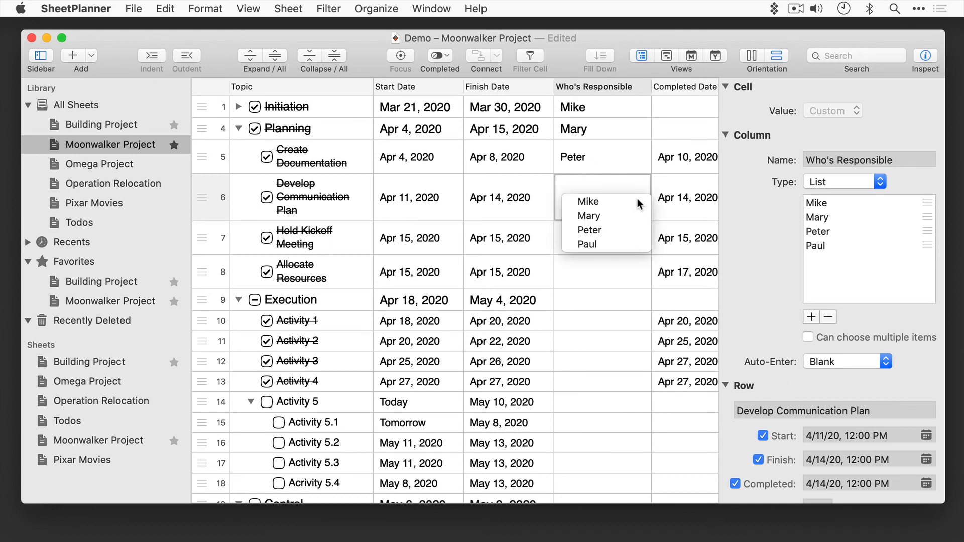
left_click(597, 240)
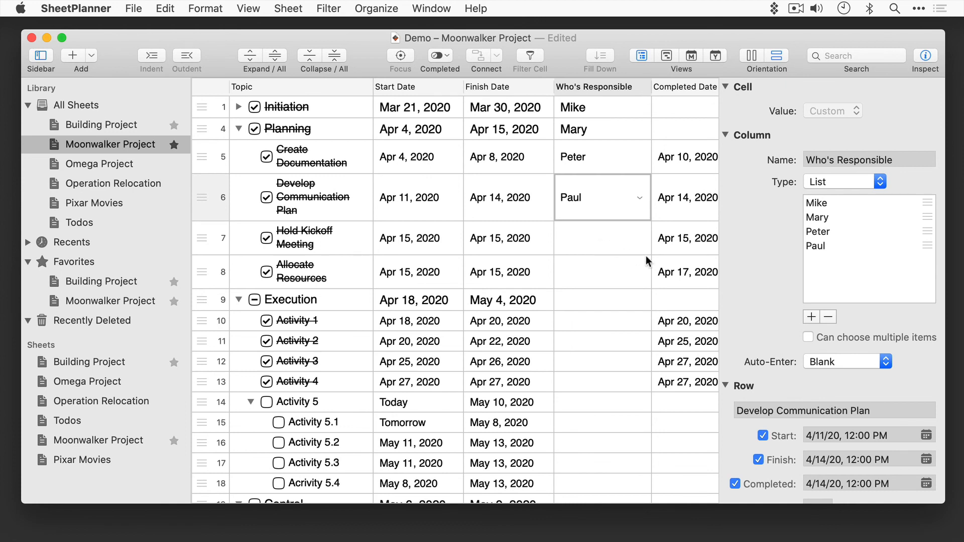
- Add a fifth person's first name to the Who's Responsible list and allow choosing multiple items
left_click(810, 315)
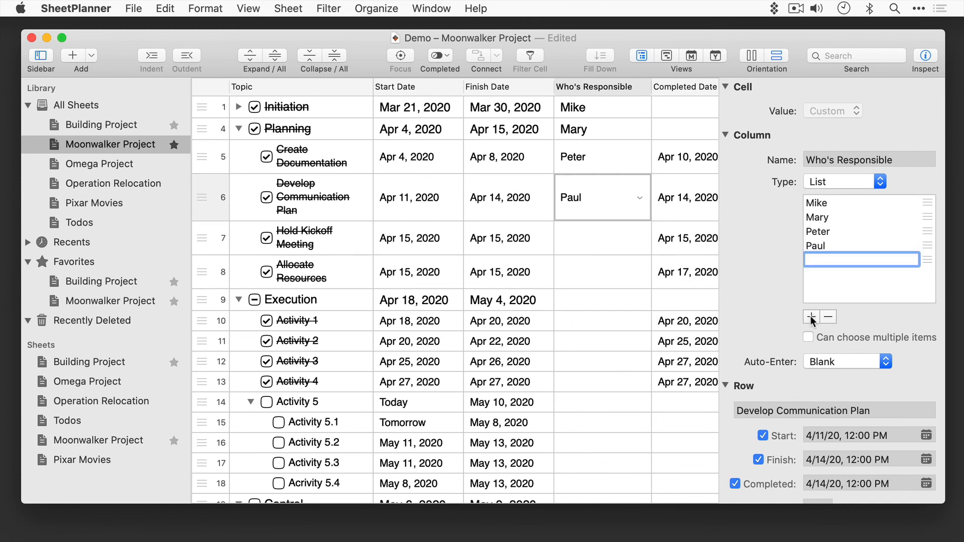
type("Rachel")
left_click(808, 337)
- Assign the last two listed people to Hold Kickoff Meeting in the Who's Responsible column
left_click(642, 238)
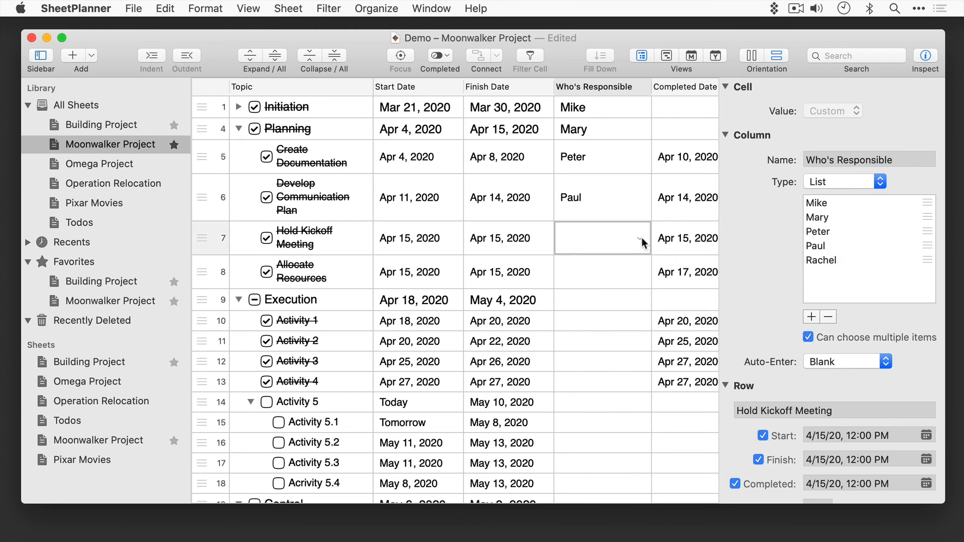
left_click(641, 238)
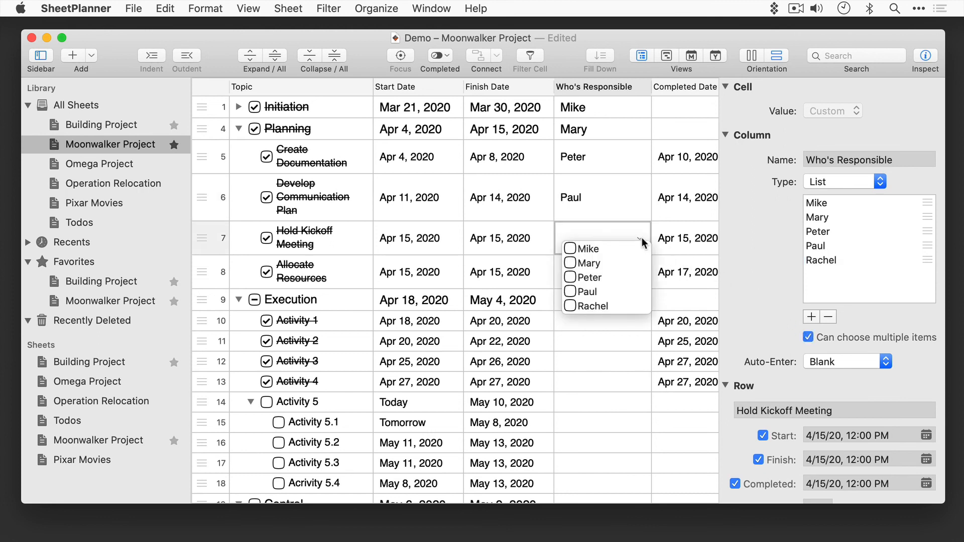
left_click(571, 292)
left_click(570, 306)
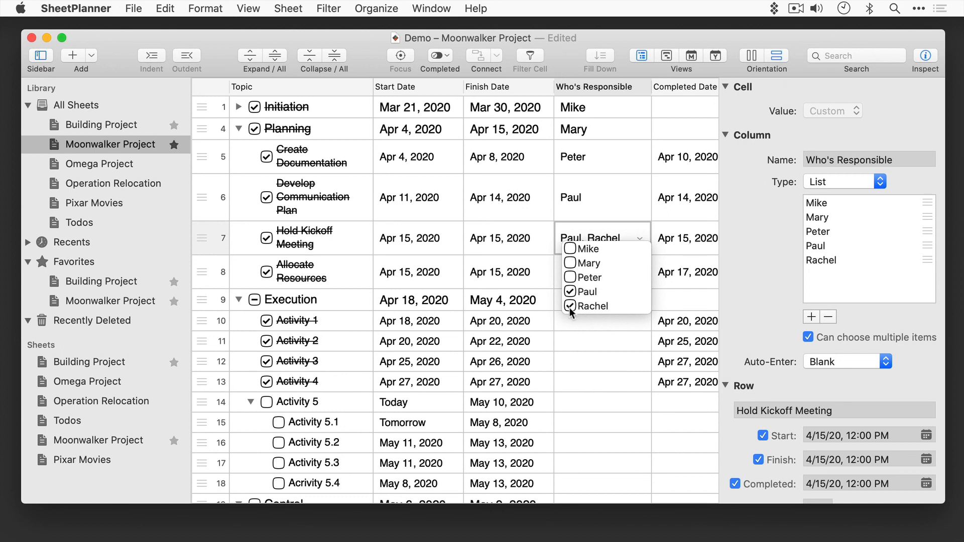